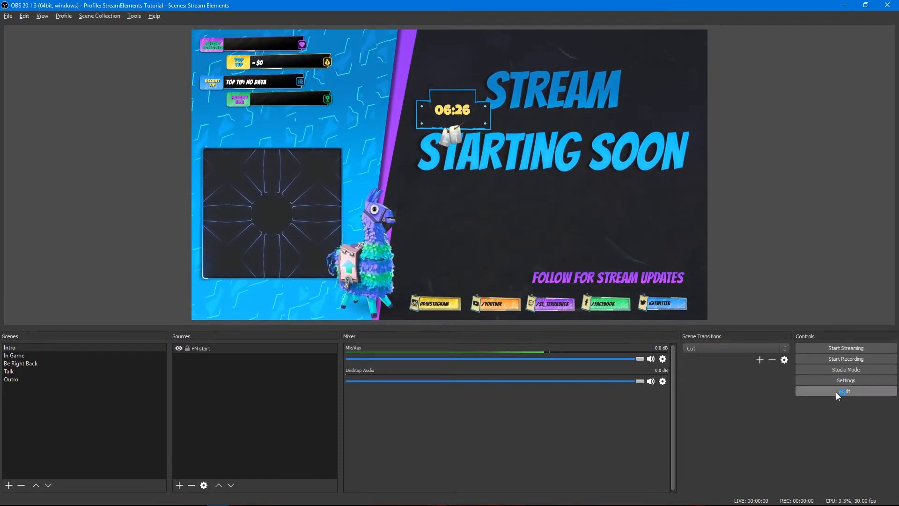
Enable Studio Mode, load the In Game scene into the preview and transition it to the live output
click(873, 369)
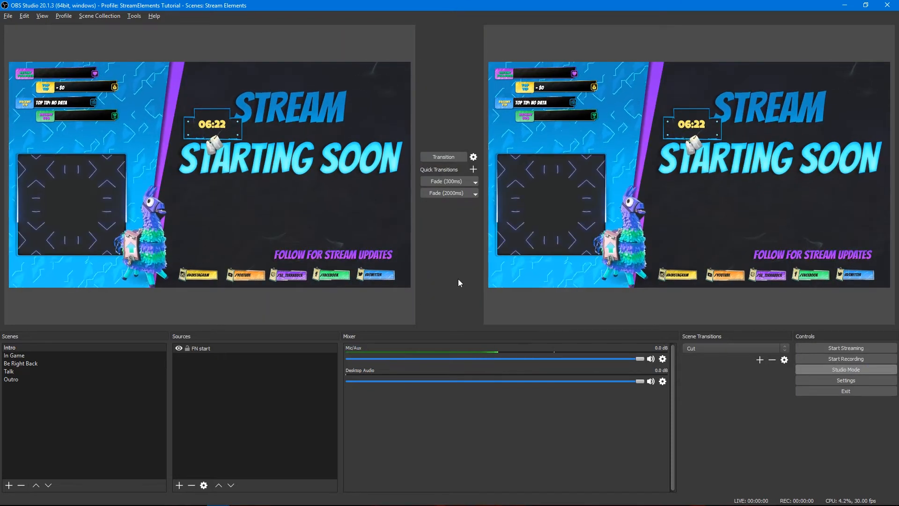
click(89, 355)
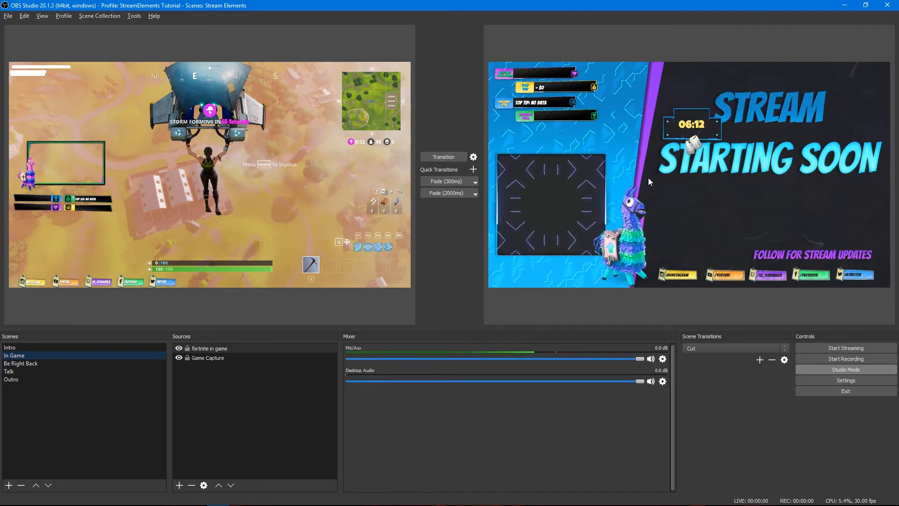
click(441, 157)
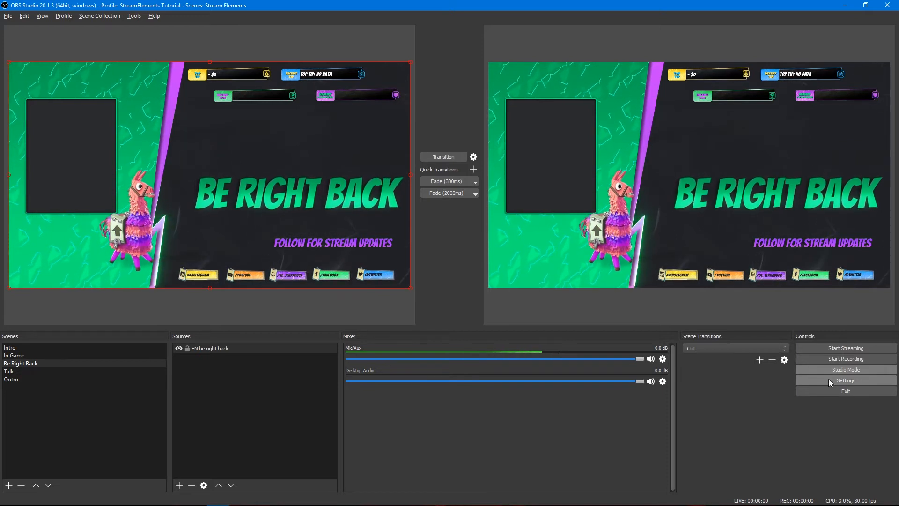
Review the hotkey settings for Studio Mode, transitions, scene switching and audio
click(8, 16)
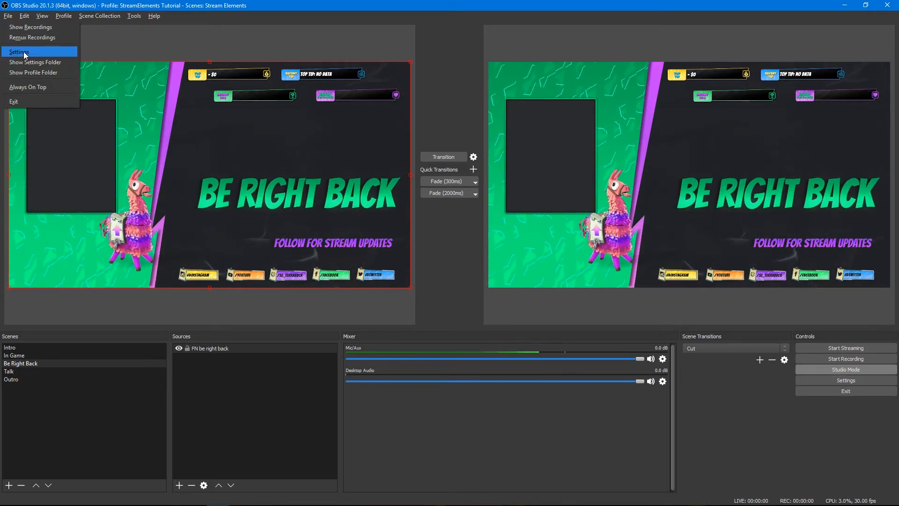
click(24, 52)
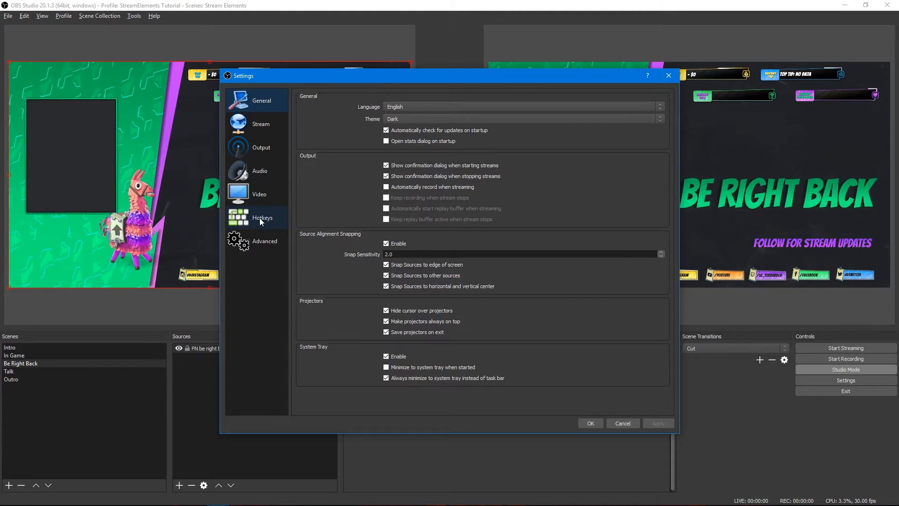
click(259, 217)
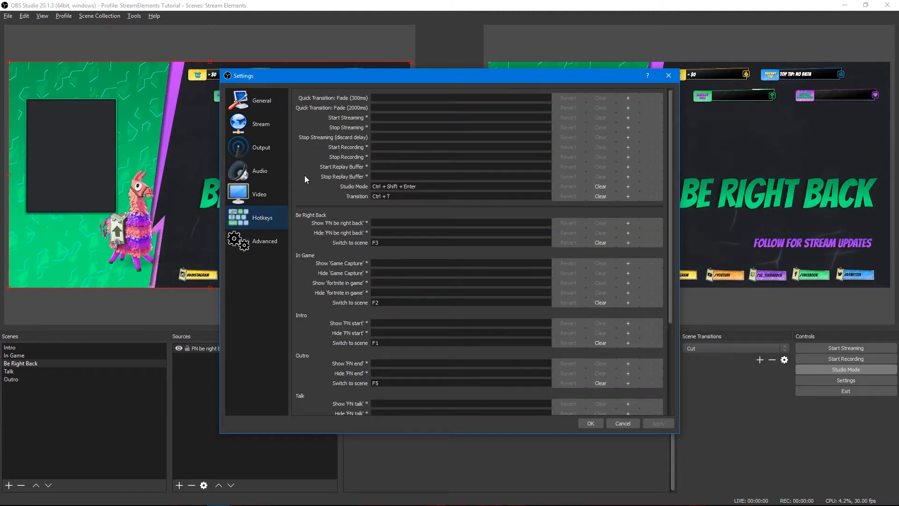
scroll(304, 178, down, 5)
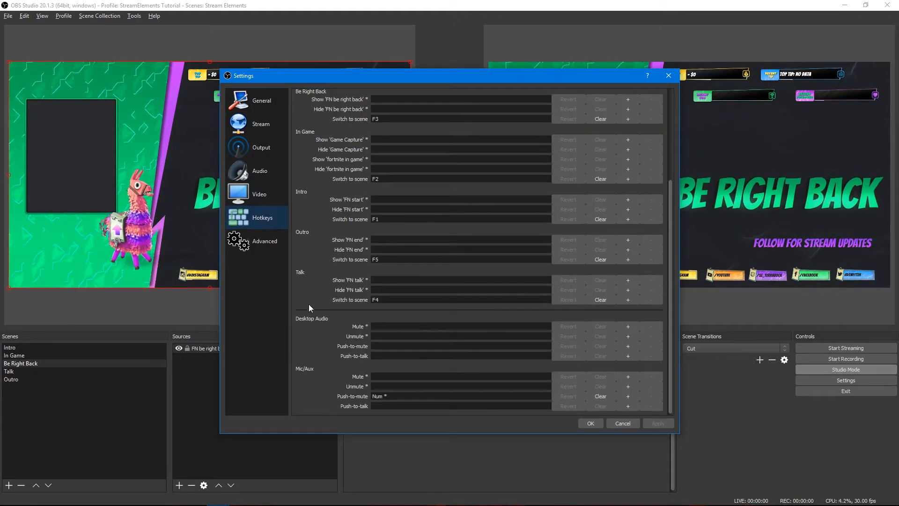
scroll(305, 291, up, 3)
scroll(308, 267, down, 5)
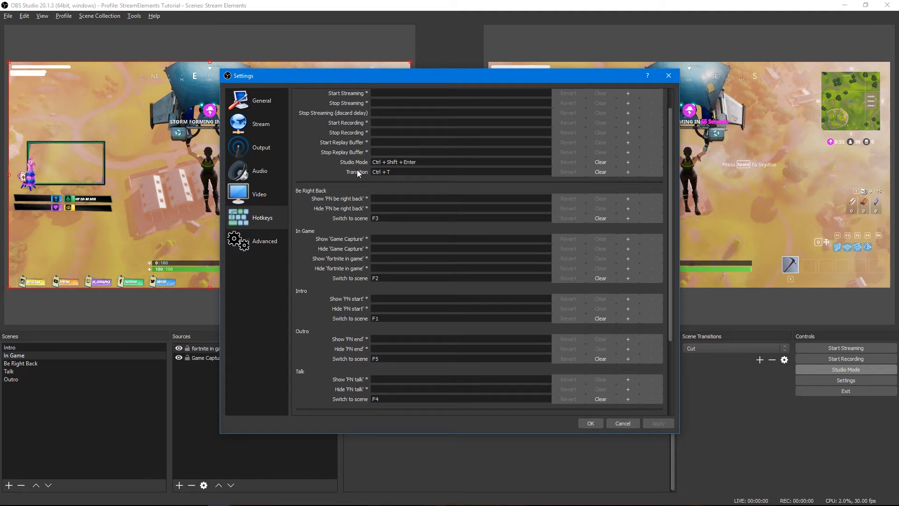
drag(669, 199, 669, 234)
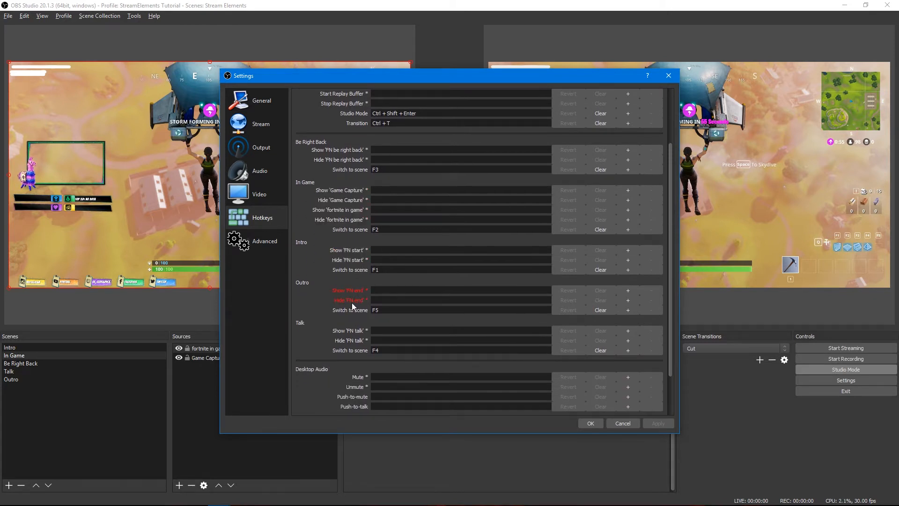
scroll(302, 191, up, 1)
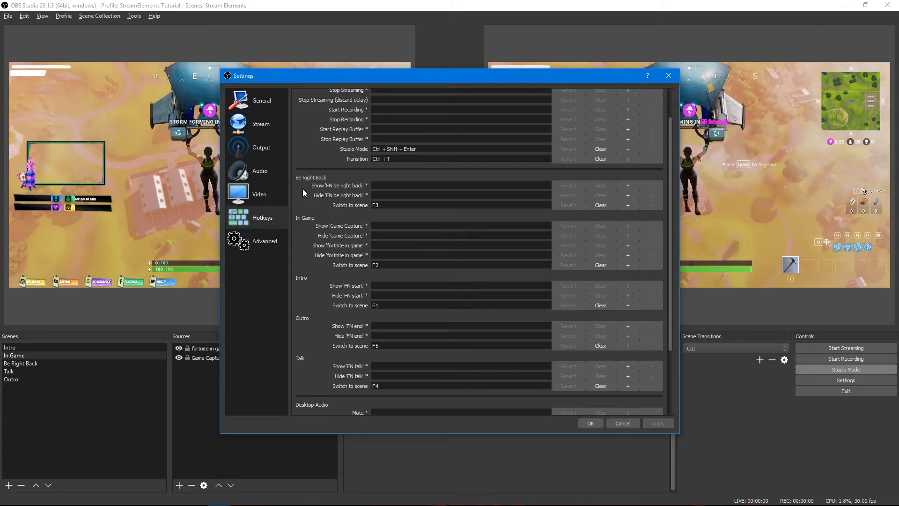
click(590, 423)
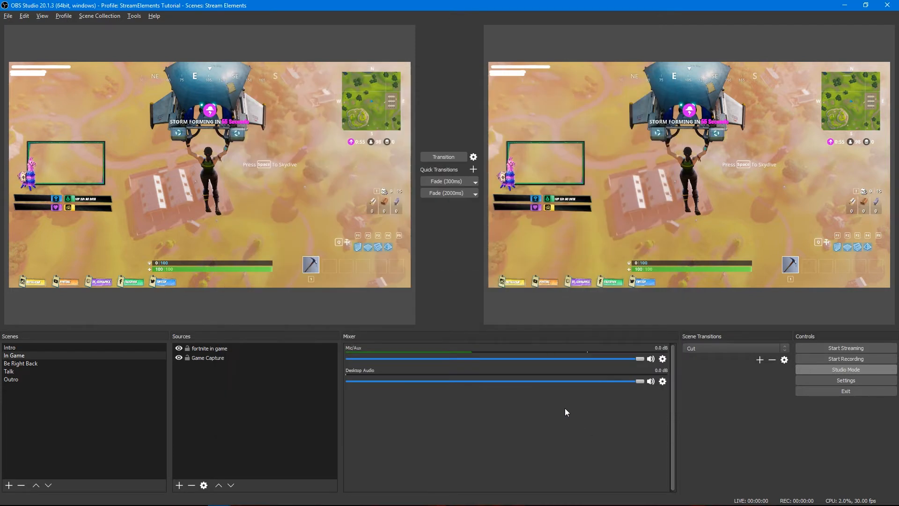
With Duplicate Scene enabled, reposition the fortnite in game overlay in the preview and transition the scene to the output
click(473, 157)
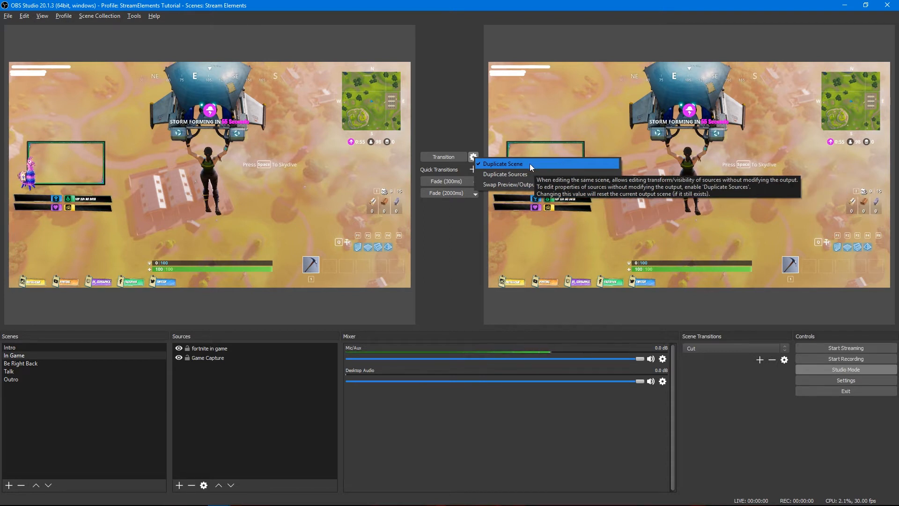
click(229, 307)
click(268, 231)
drag(245, 223, 275, 210)
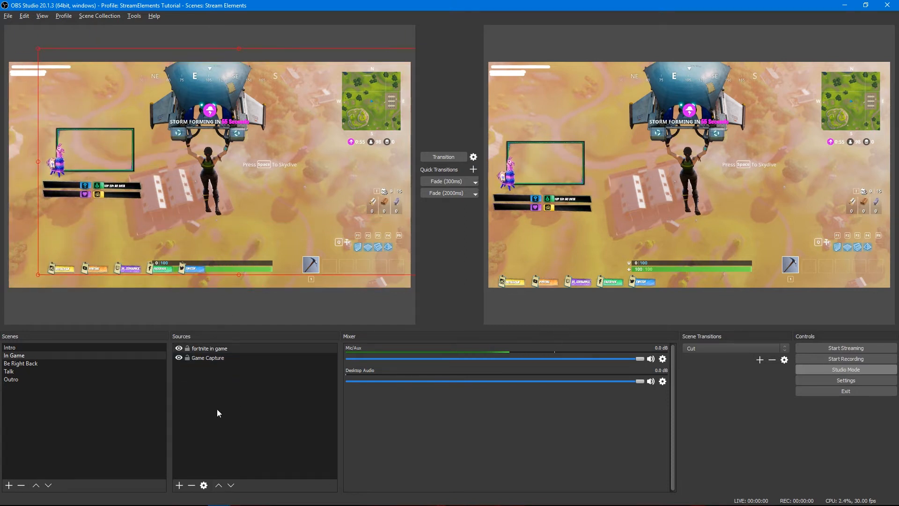
drag(251, 264, 228, 208)
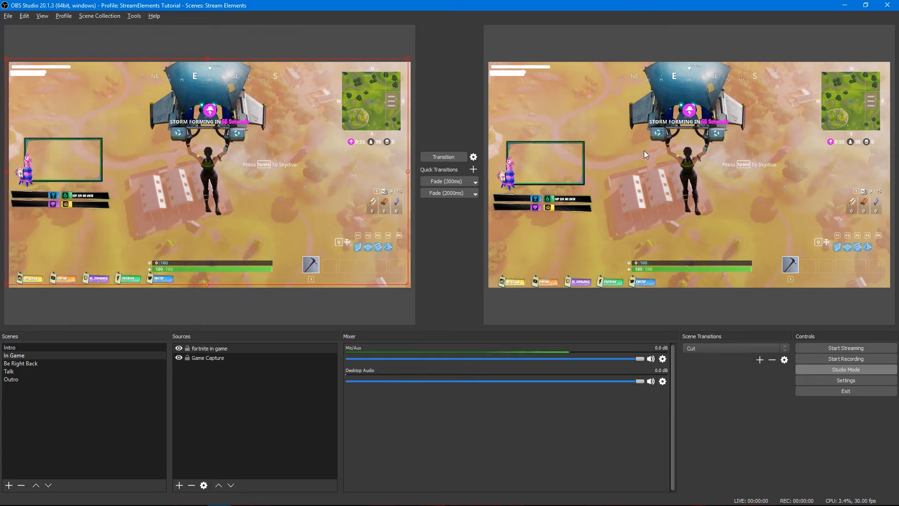
drag(194, 199, 168, 195)
drag(223, 176, 235, 240)
click(442, 157)
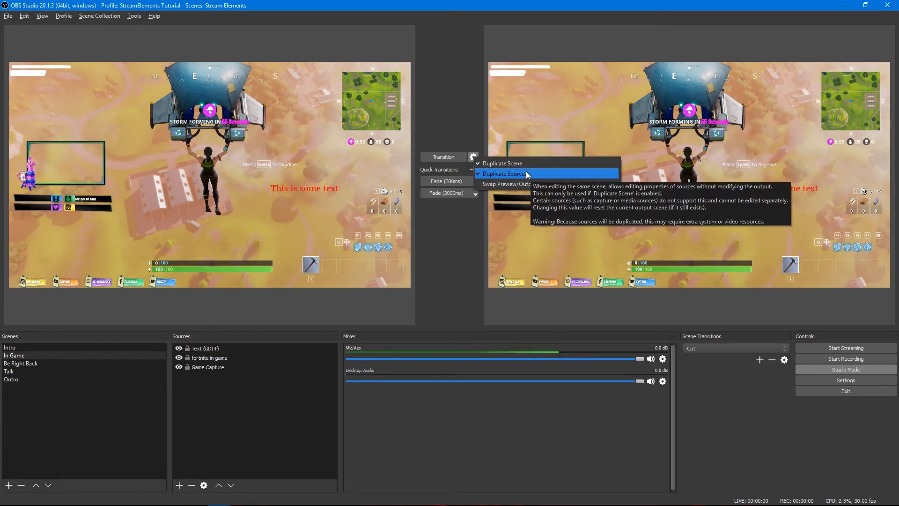
Set the Text (GDI+) source's font size to 72 and transition the edited scene to the output
click(462, 135)
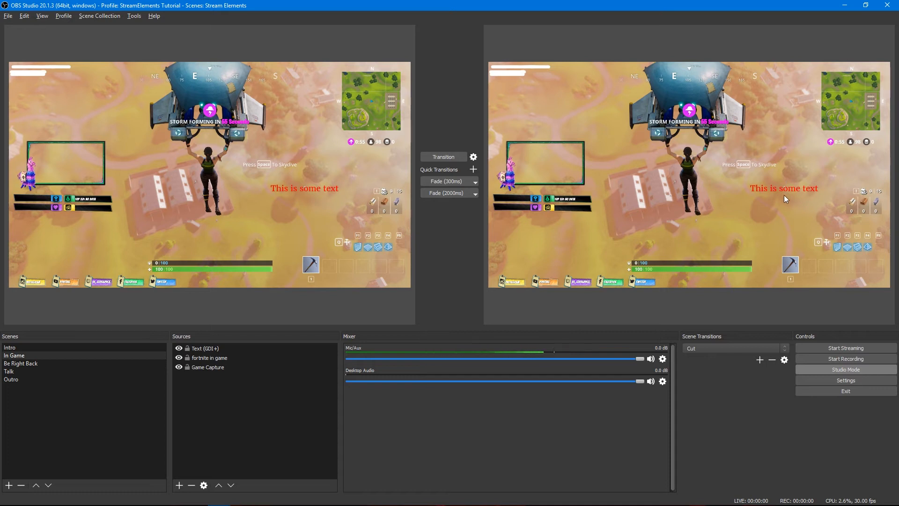
double_click(236, 348)
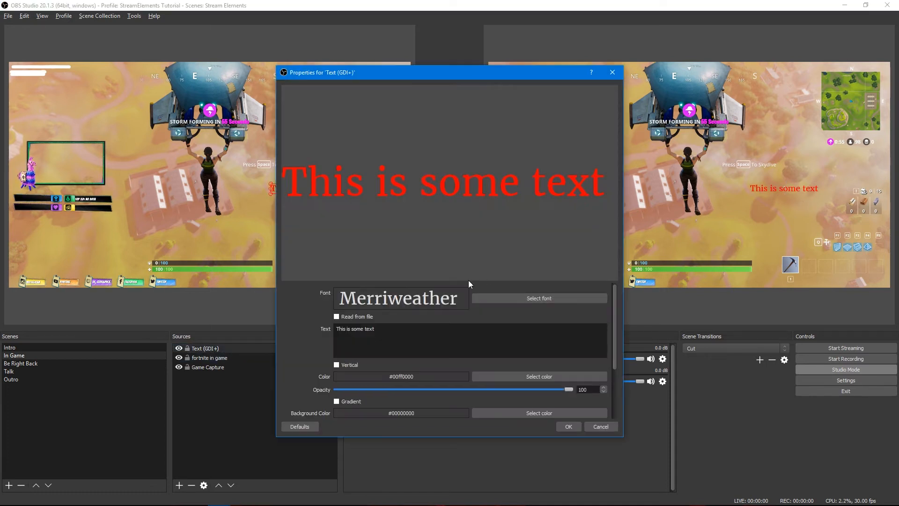
click(509, 298)
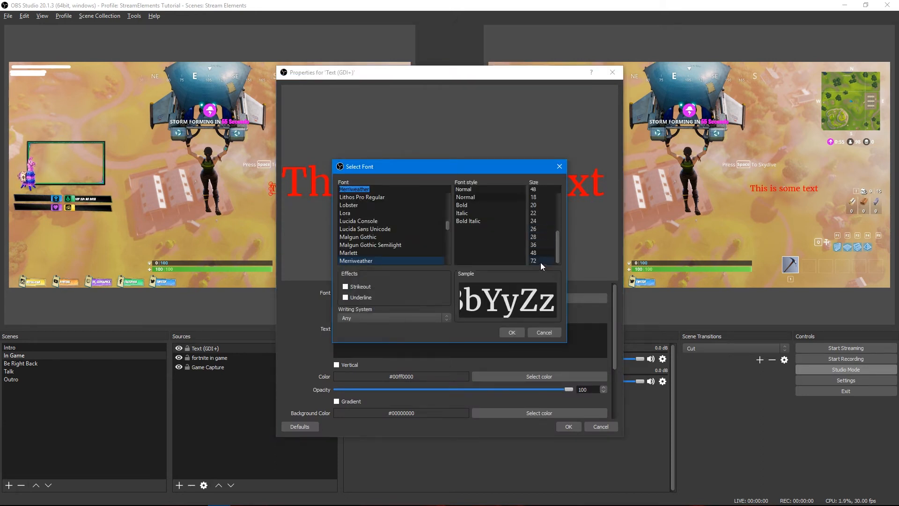
click(540, 261)
click(512, 332)
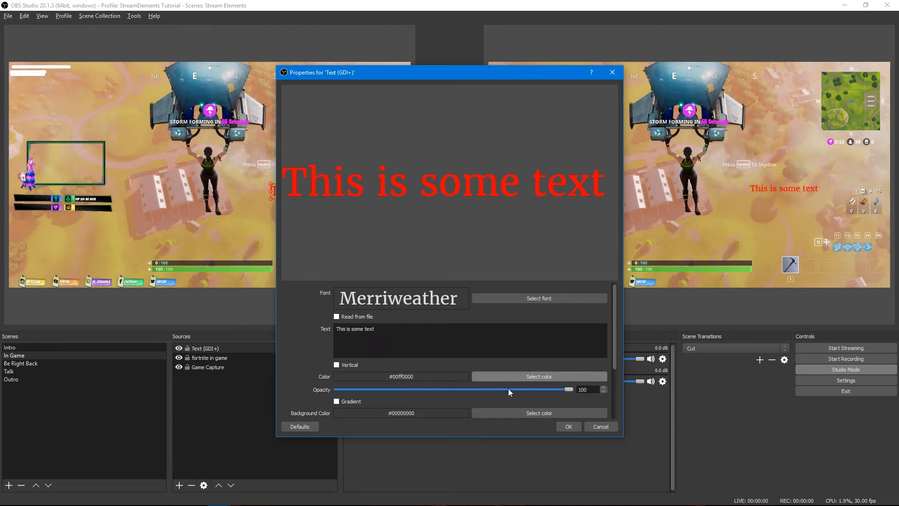
click(566, 425)
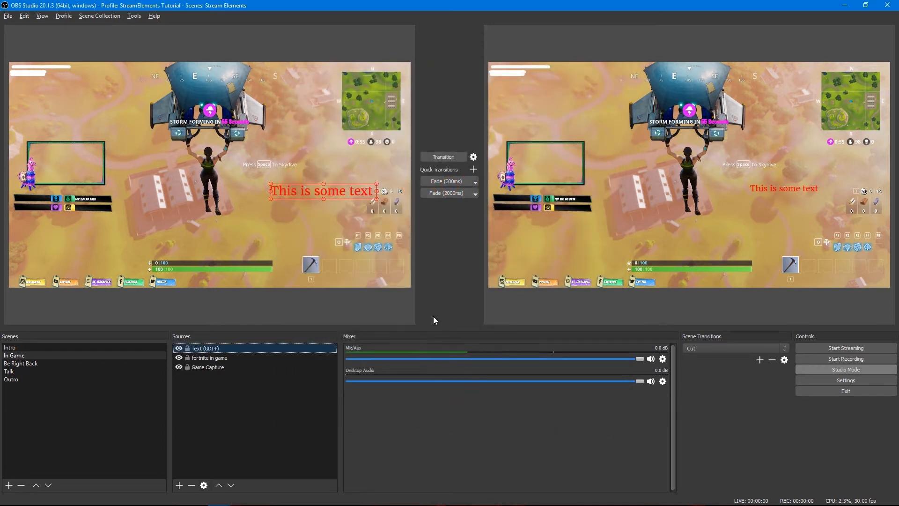
click(442, 156)
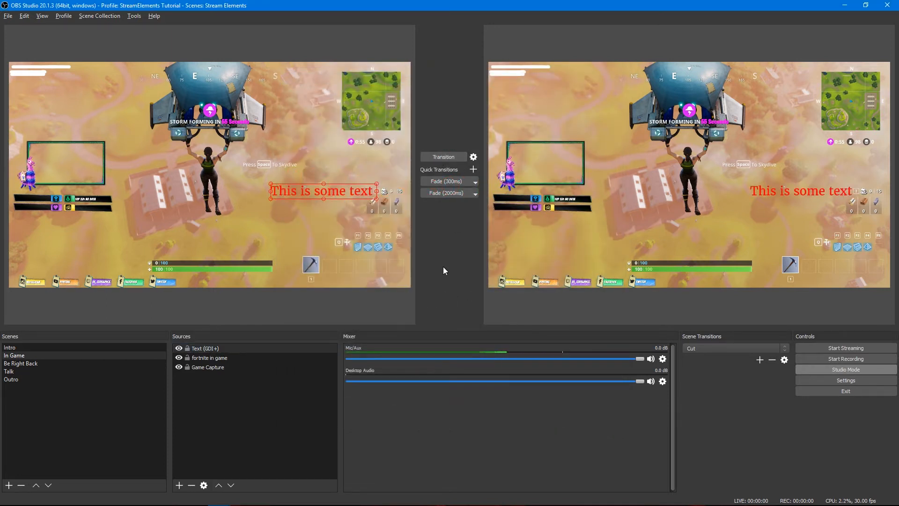
click(384, 302)
Turn off Duplicate Sources in the transition options and check the option for swapping preview and output scenes
click(473, 156)
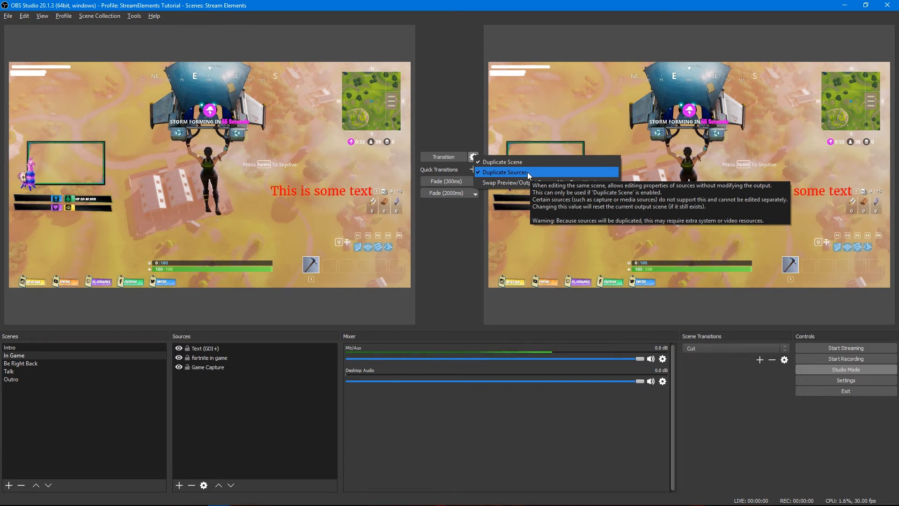
click(504, 172)
click(474, 156)
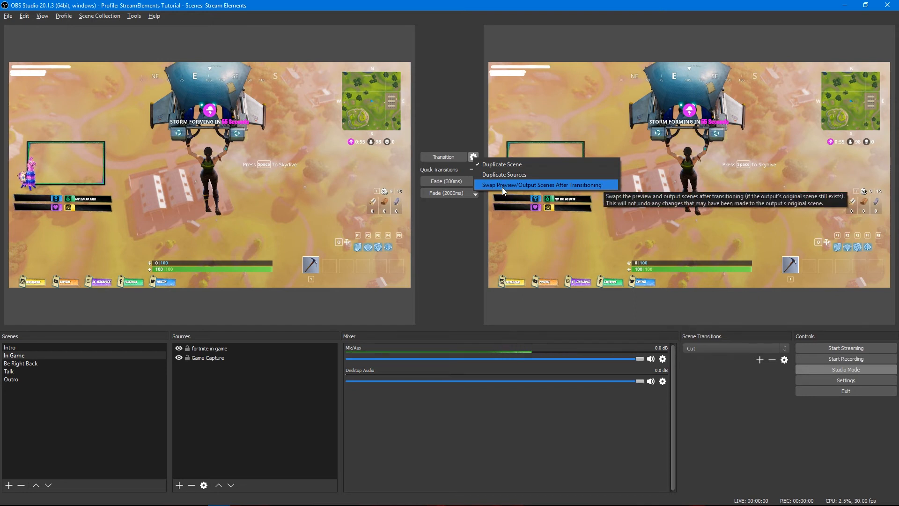
click(450, 139)
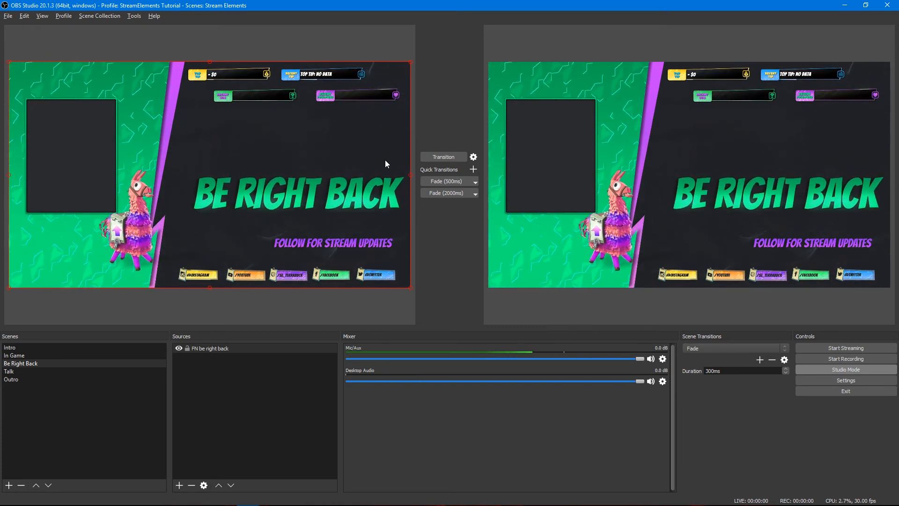
Load the In Game scene into the preview and replace the live Be Right Back scene with it
key(Up)
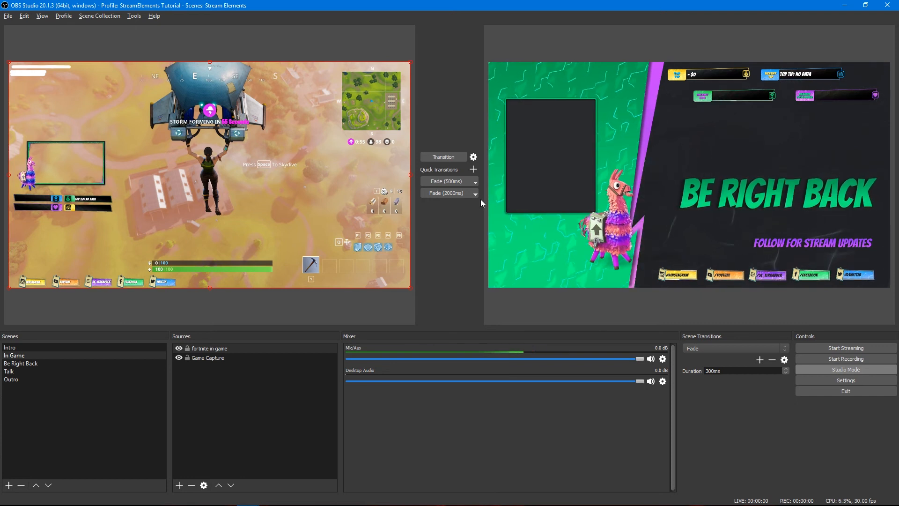
click(445, 156)
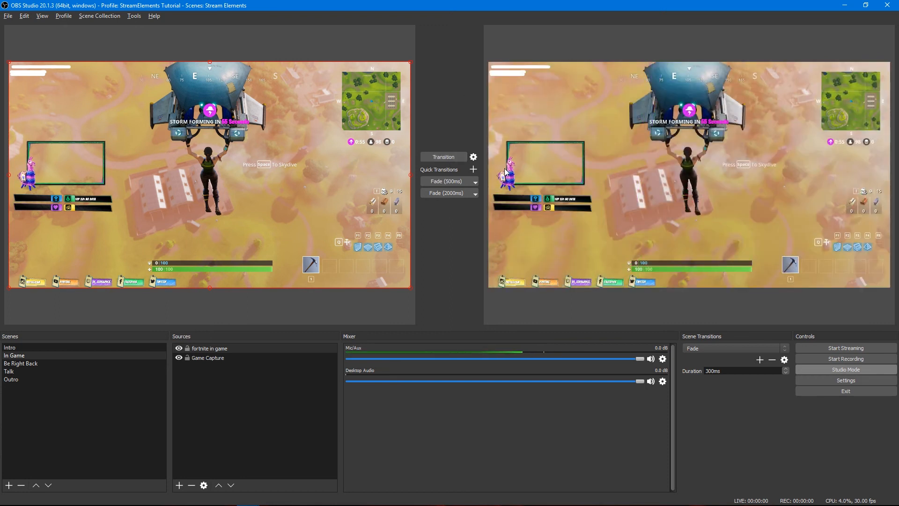